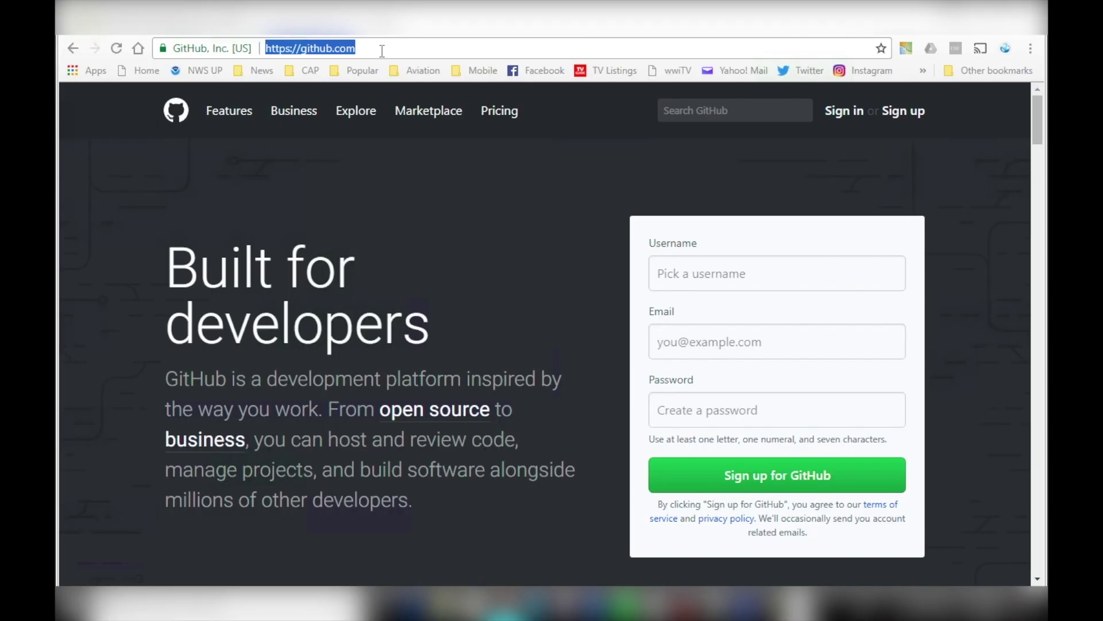
text(github power)
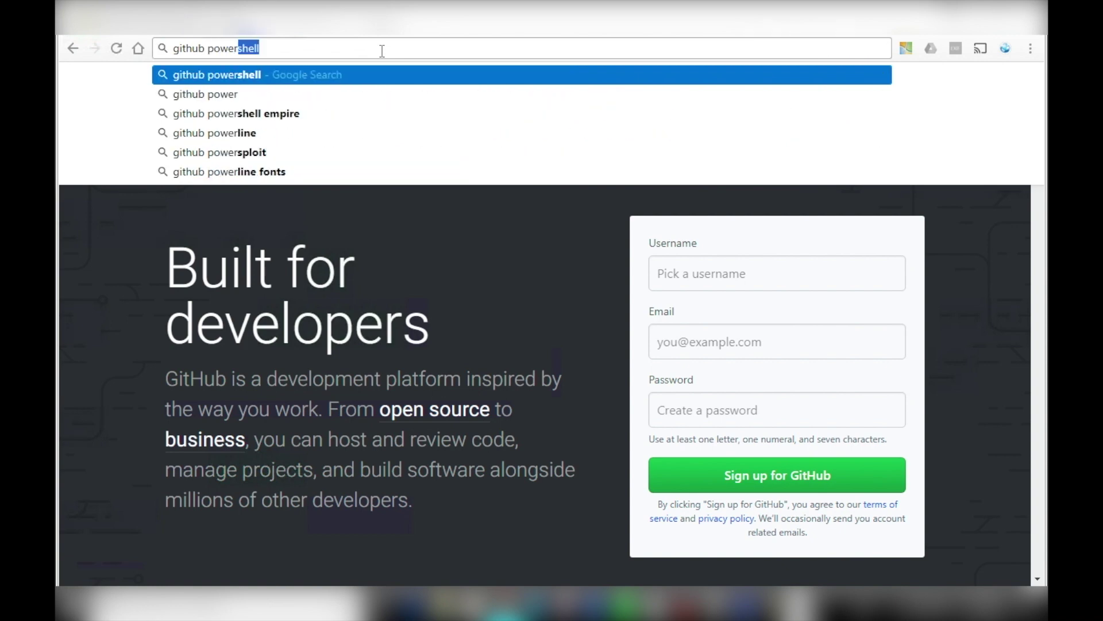
text(shell 6)
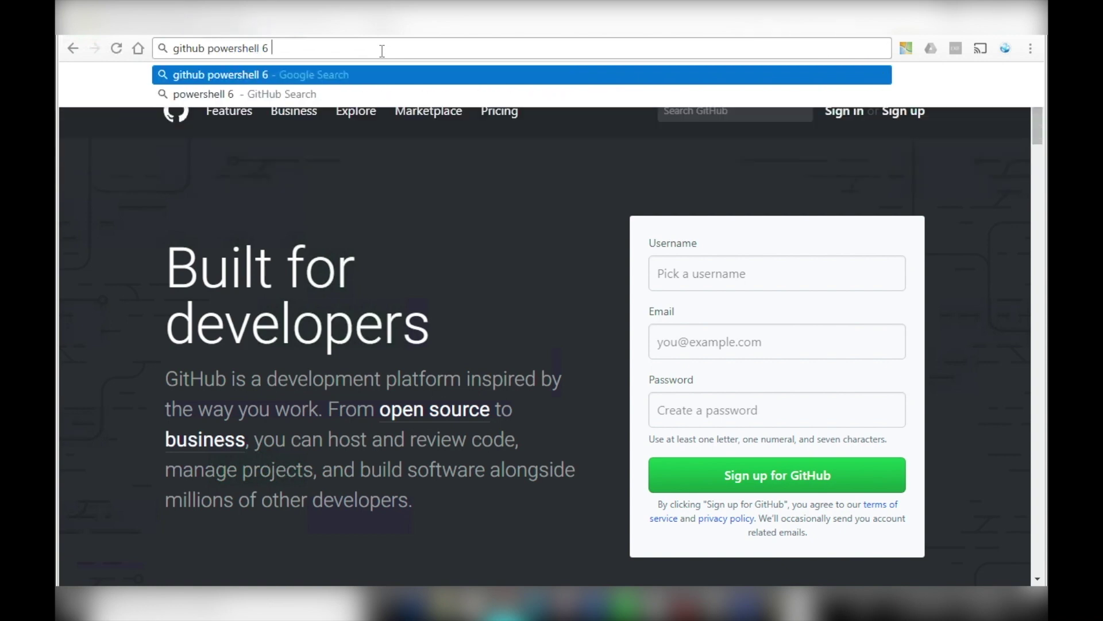
text( core)
Search Google for 'github powershell 6 core' and open the PowerShell/PowerShell GitHub repository
key(Return)
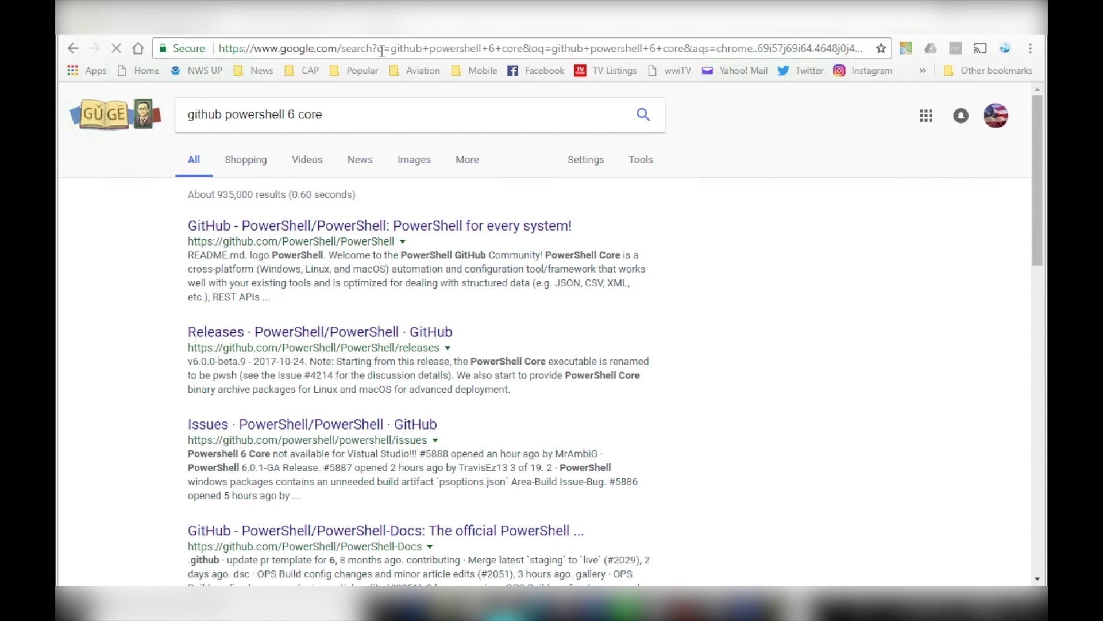
click(525, 226)
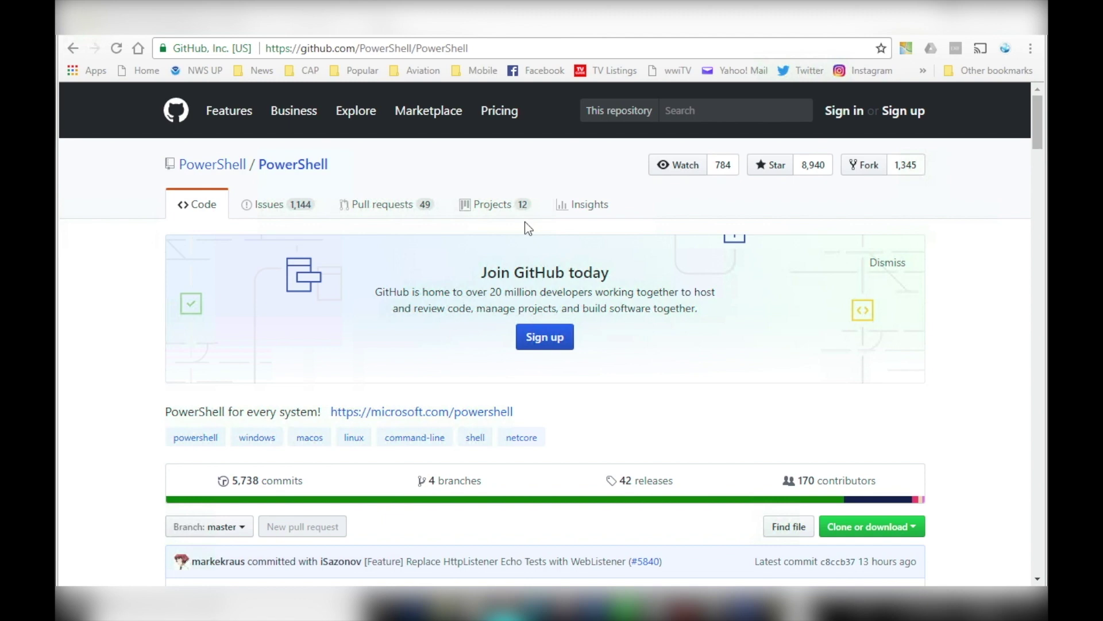
Scroll the README to the Get PowerShell table and highlight the Windows (x86) row
click(493, 50)
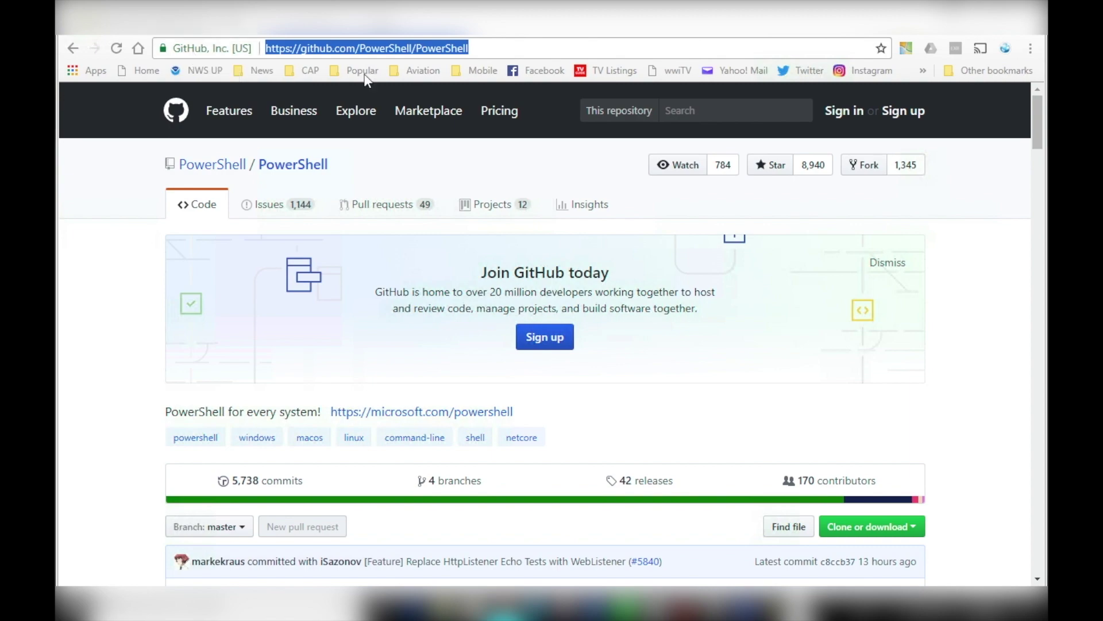
scroll(761, 377, down, 2)
scroll(761, 376, down, 5)
scroll(762, 376, down, 5)
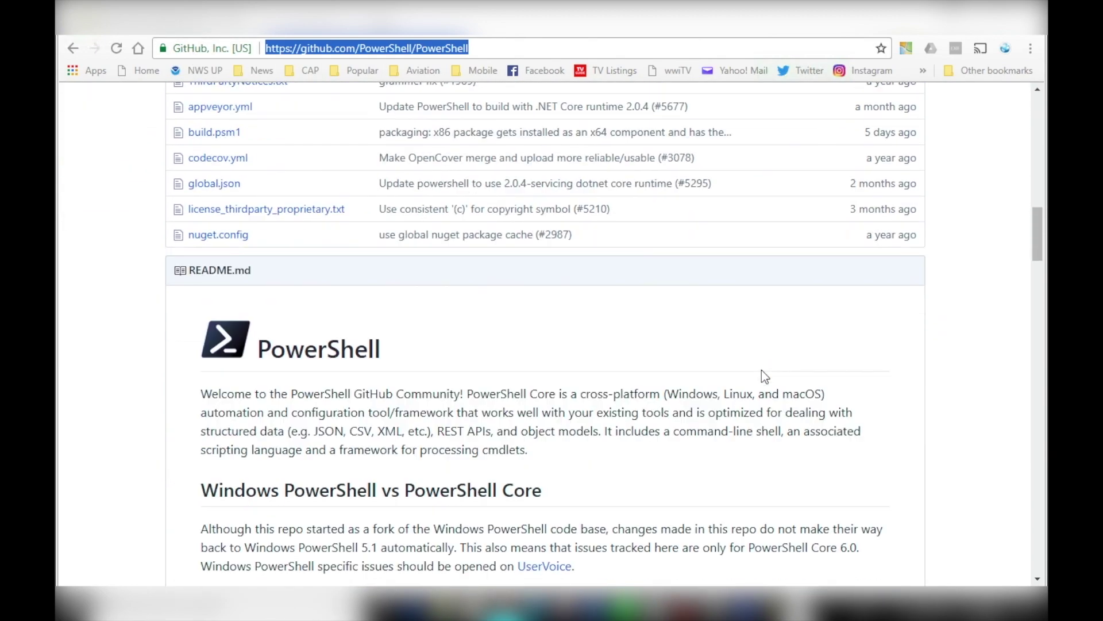
scroll(761, 376, down, 2)
scroll(762, 376, down, 2)
scroll(761, 376, down, 5)
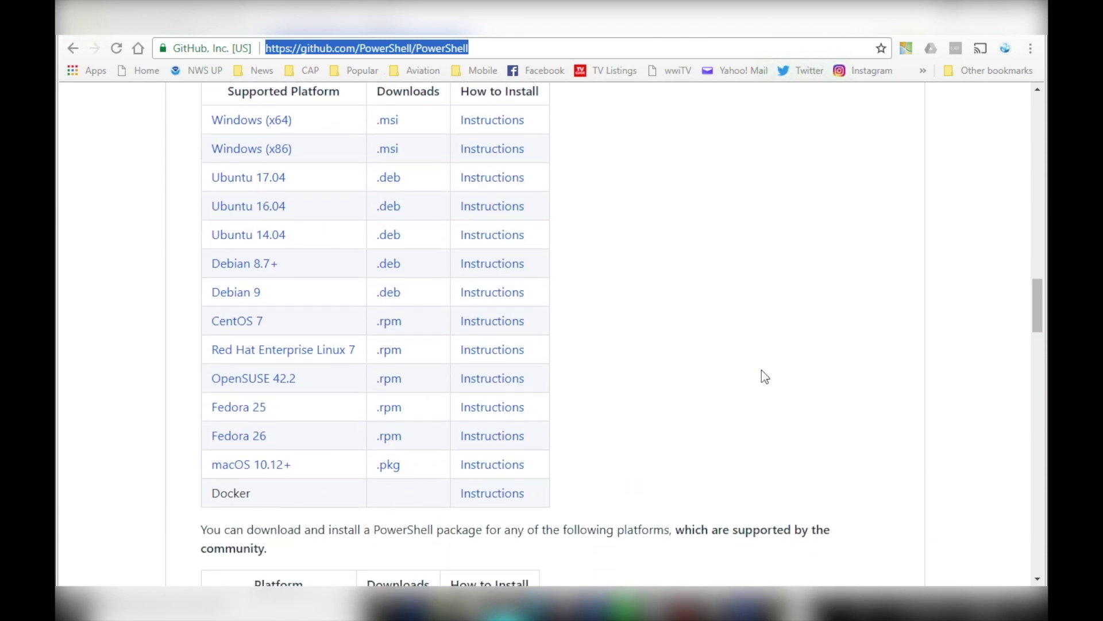
scroll(761, 370, up, 2)
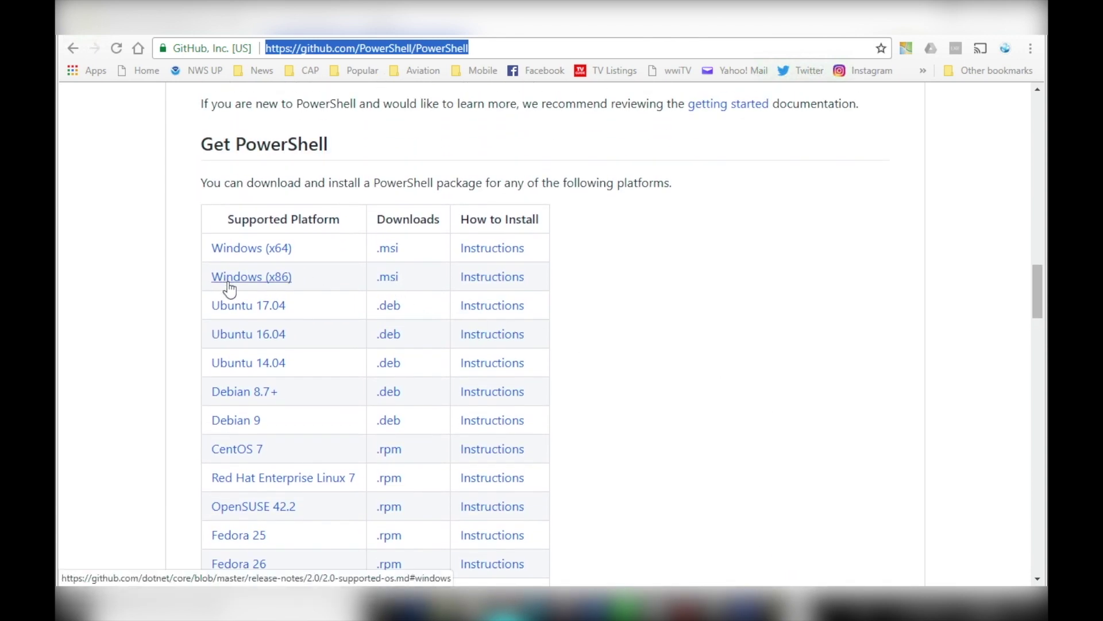
drag(210, 278, 538, 277)
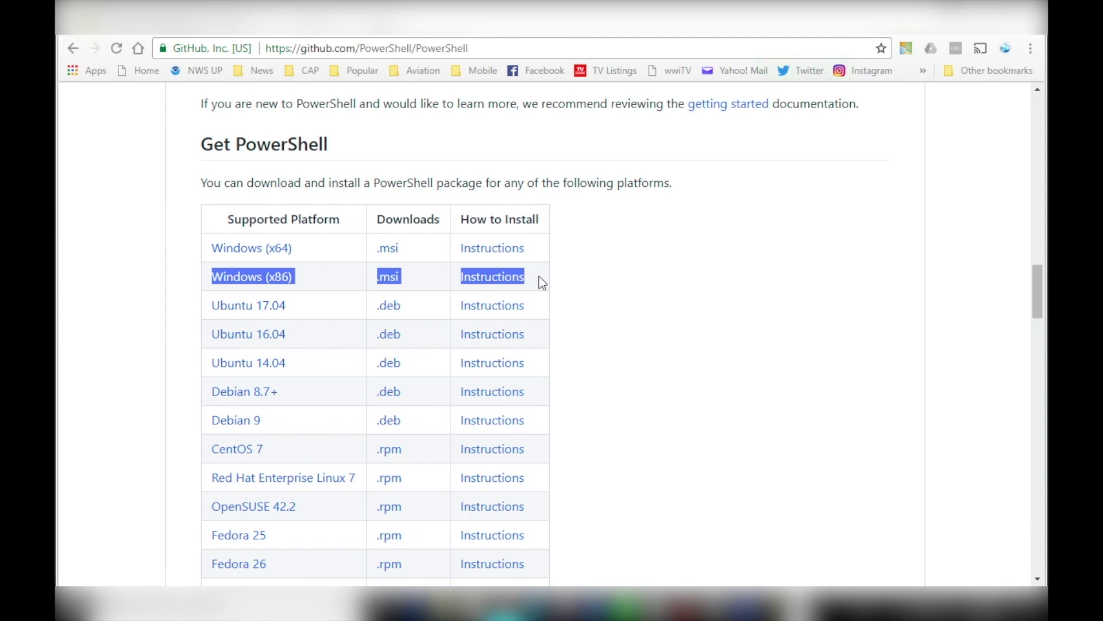
Download the Windows (x86) PowerShell .msi and open it from the download shelf
click(390, 283)
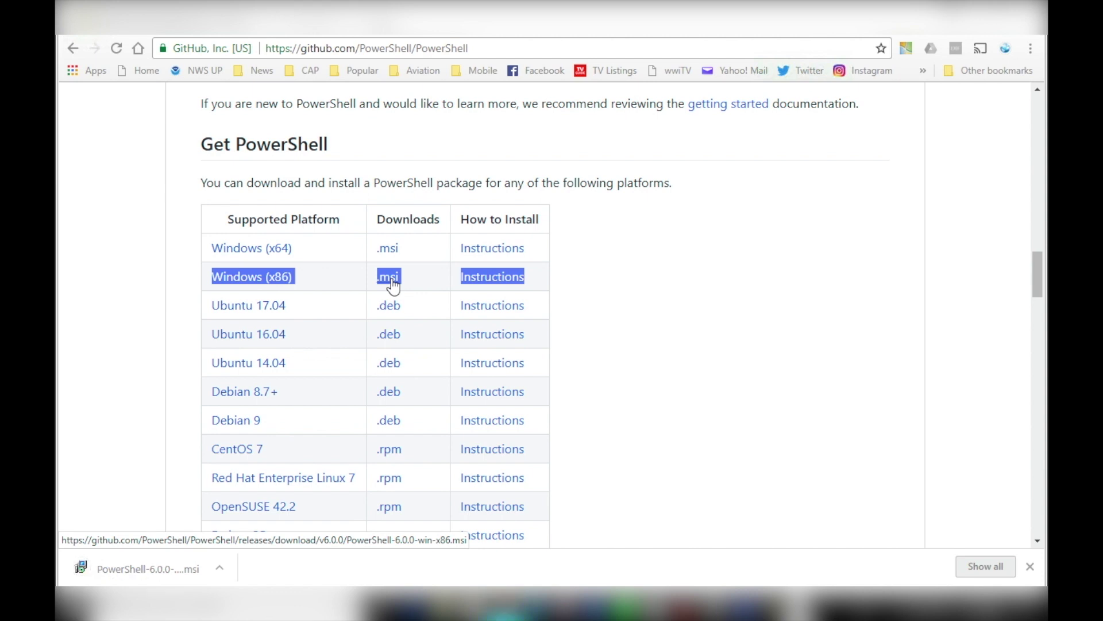
click(220, 569)
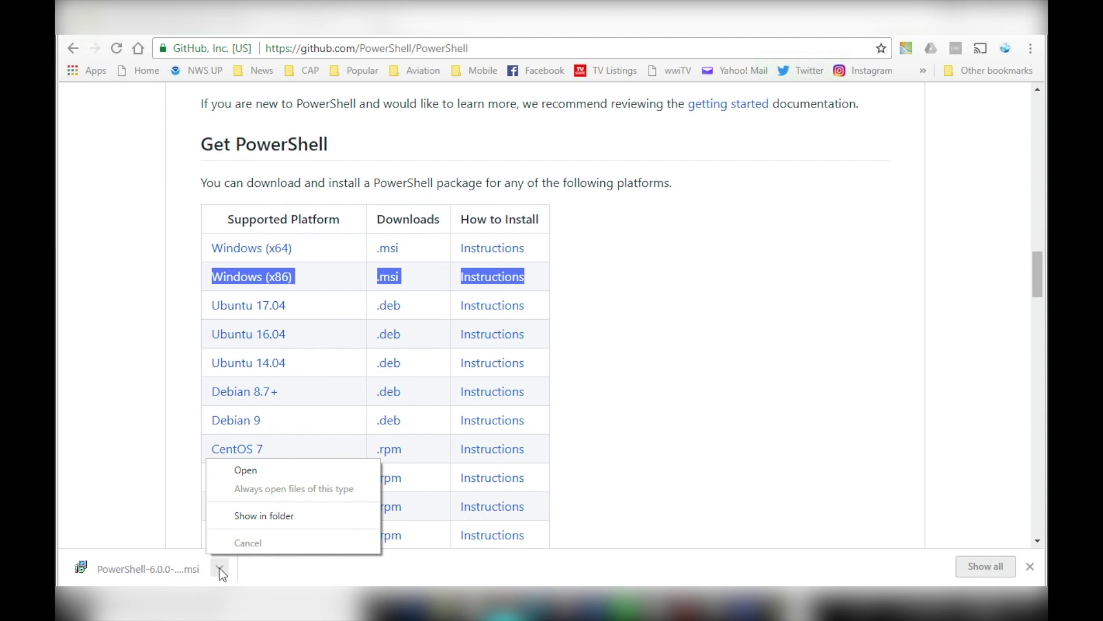
click(250, 471)
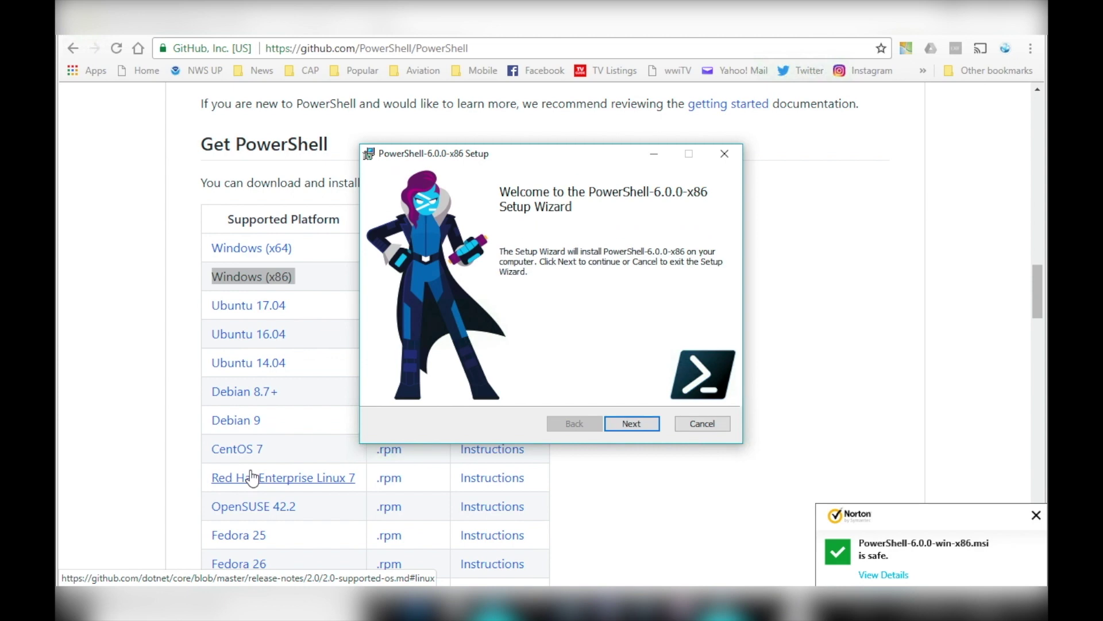
Install PowerShell 6.0.0 x86 with the license accepted and default folder, then launch it maximized
click(637, 426)
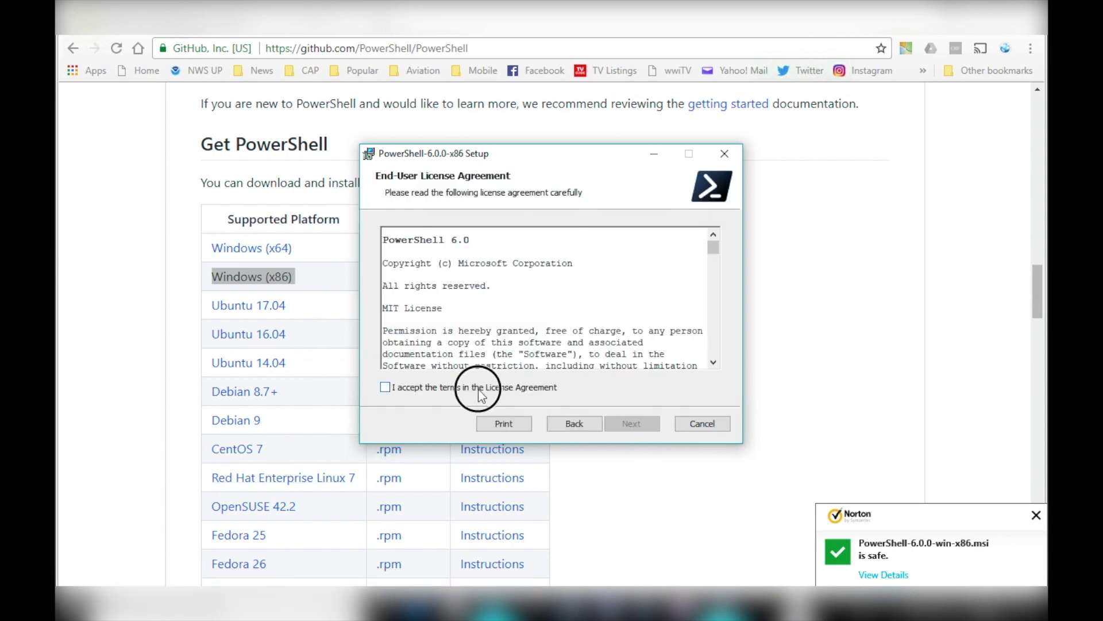
click(479, 396)
click(637, 425)
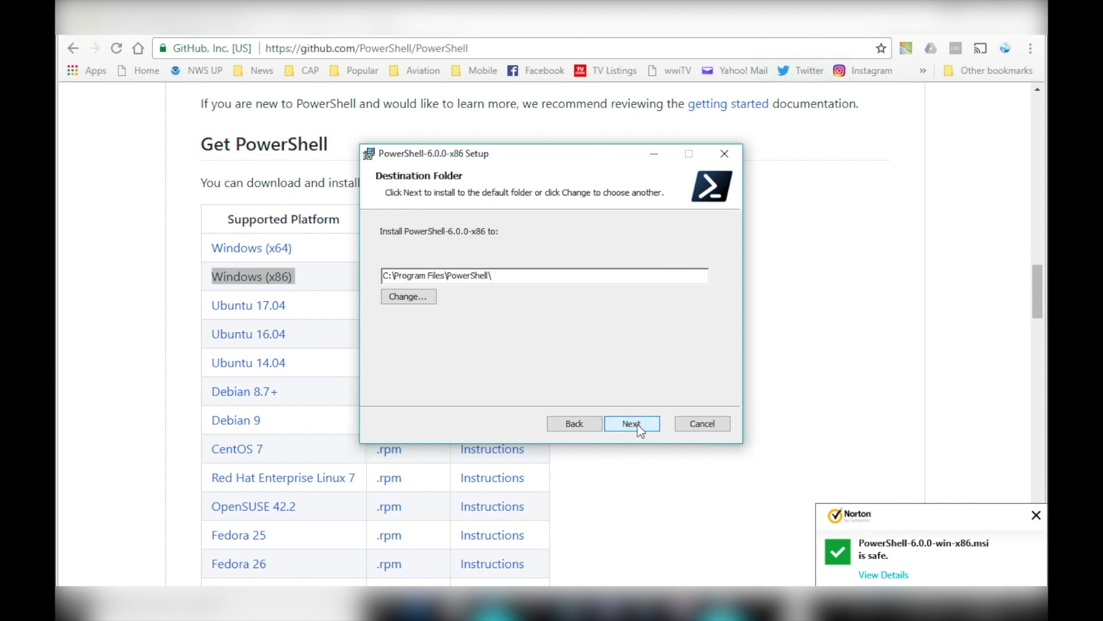
click(637, 424)
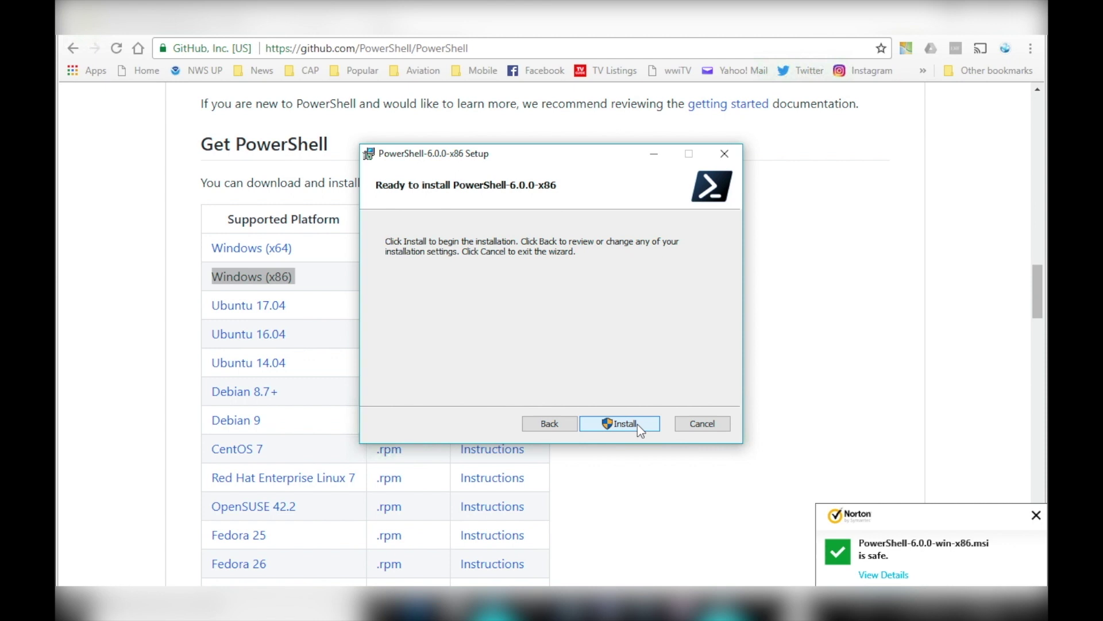
click(637, 424)
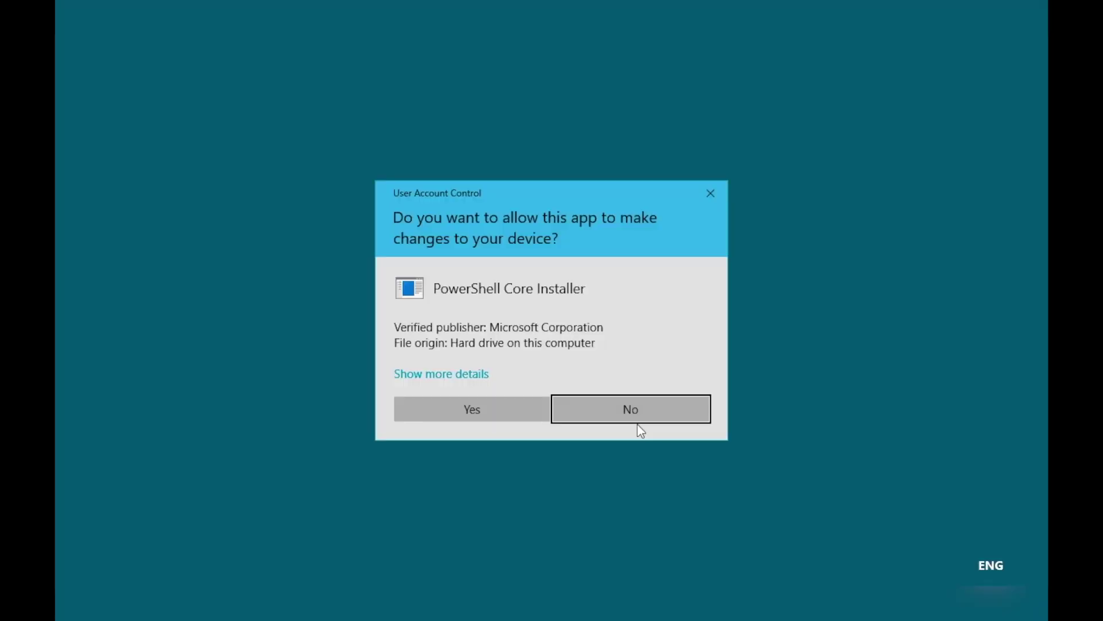
click(520, 406)
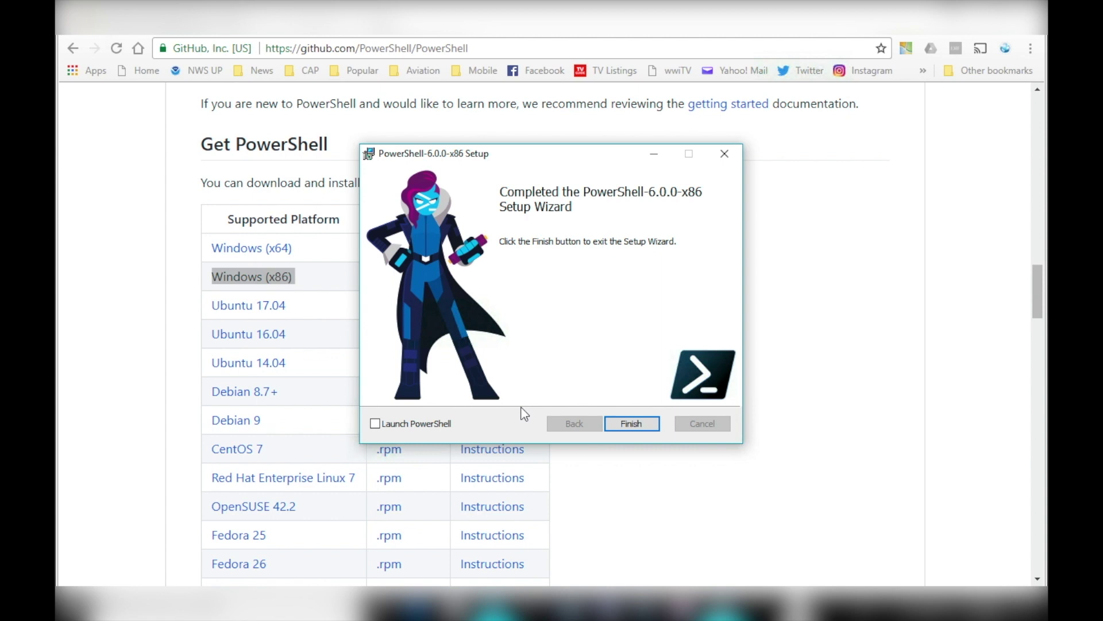
click(636, 424)
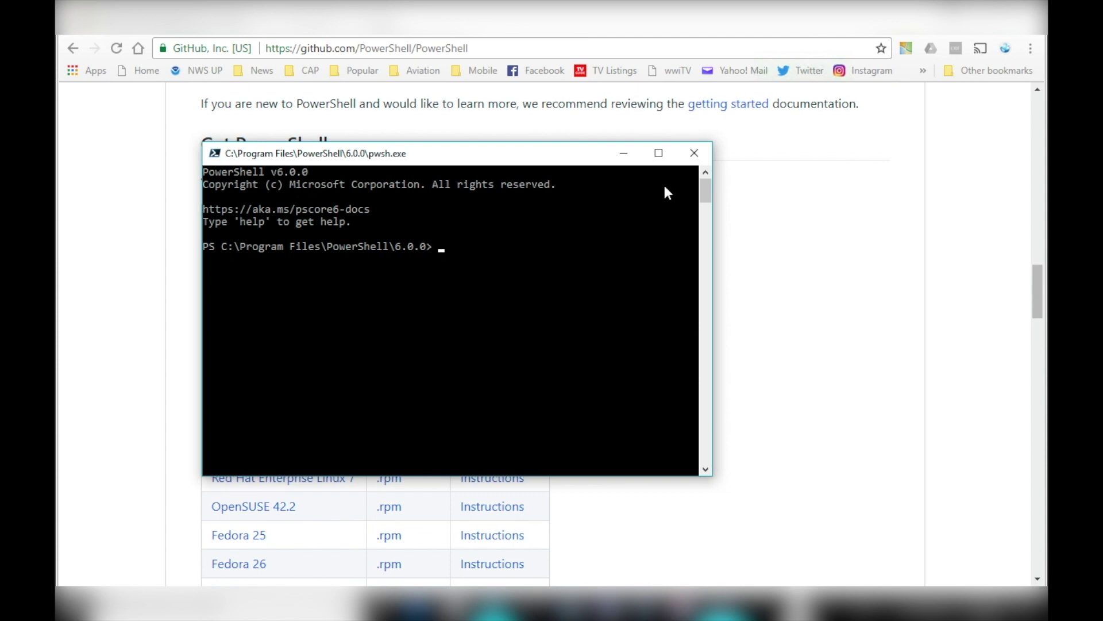
click(659, 153)
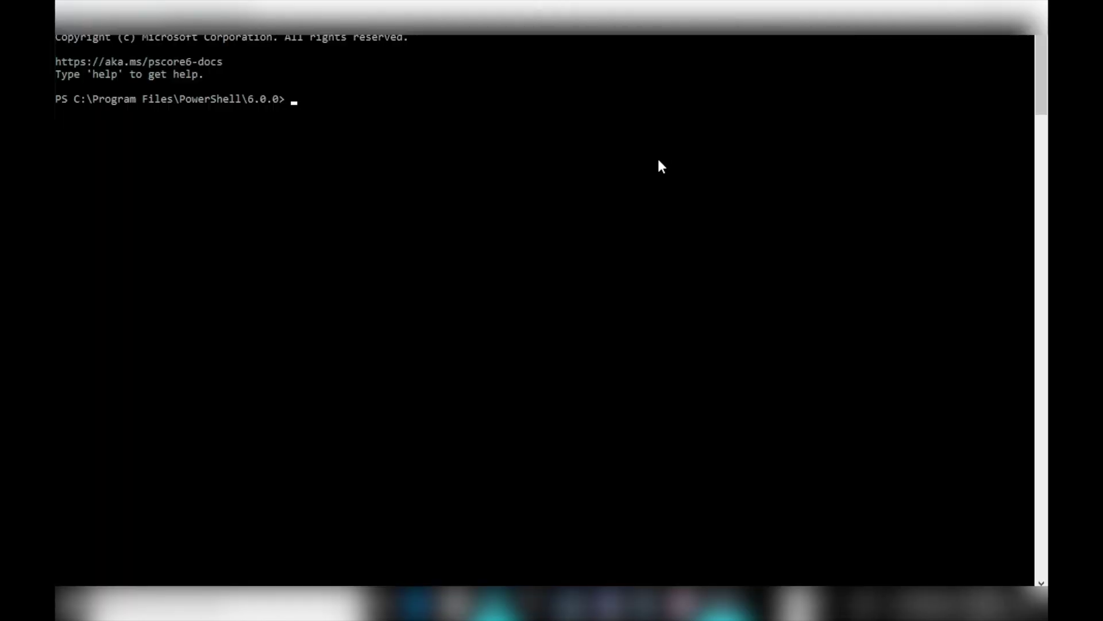
text(get-help)
Run 'get-help' at the PS prompt to show the help overview
key(Return)
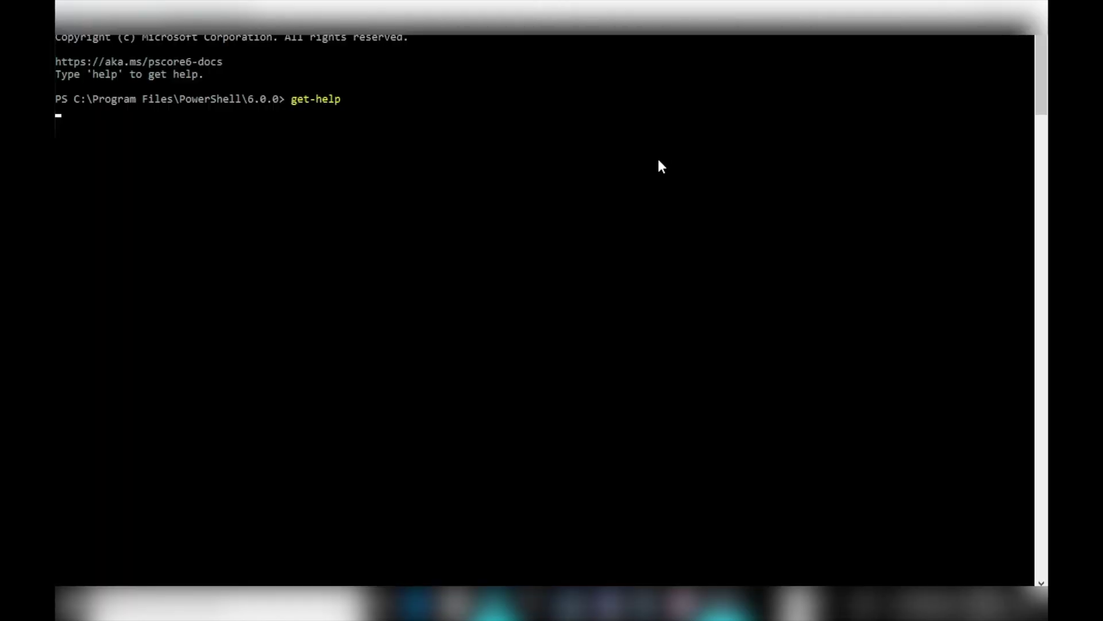